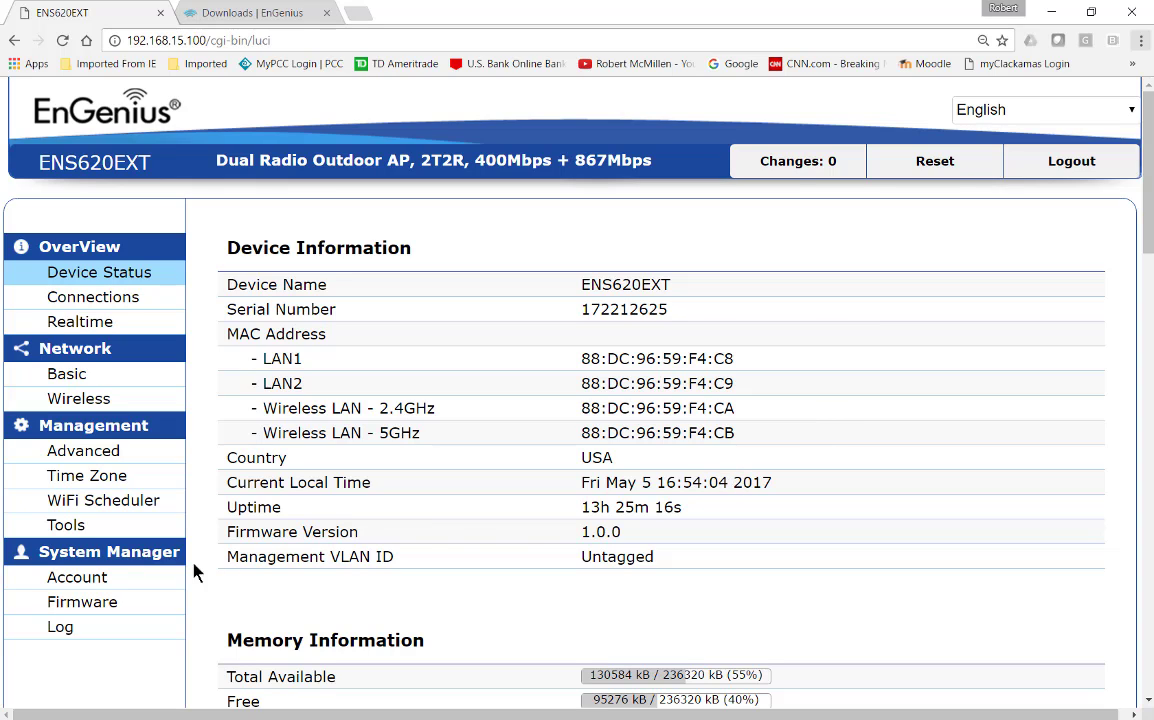
- Open System Manager > Firmware to see the current firmware version 1.0.0
click(70, 606)
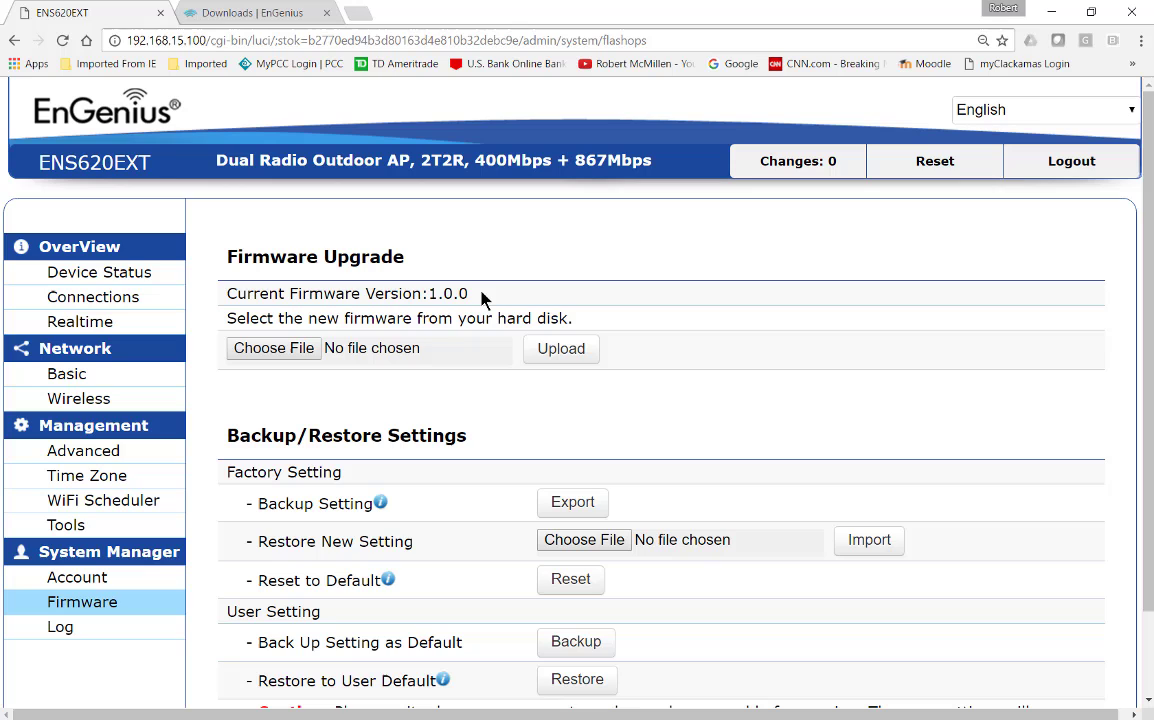
- On the EnGenius Downloads page, filter the Models list to ENS620EXT
click(259, 15)
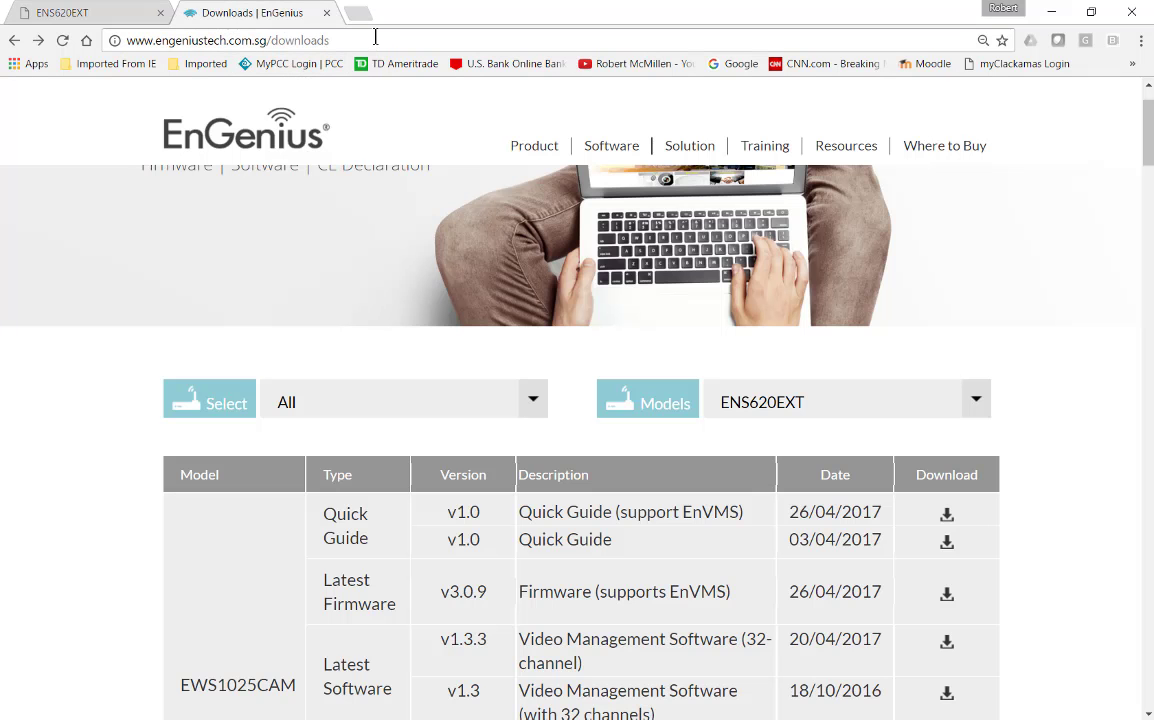
click(212, 40)
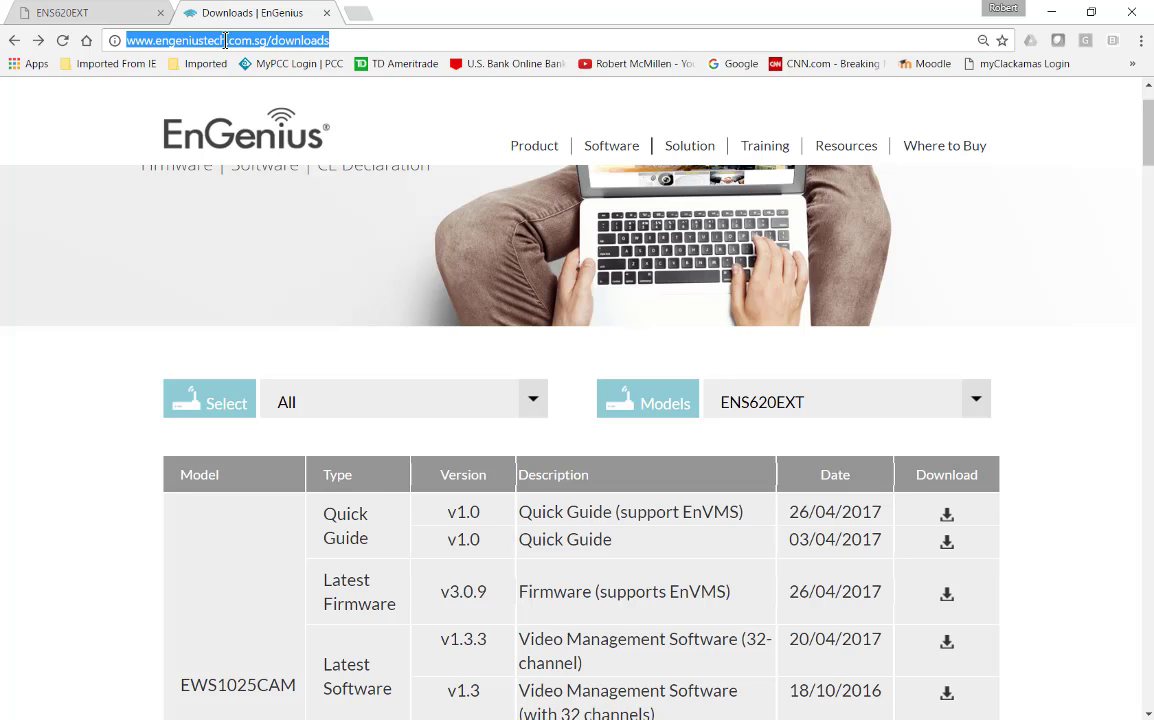
click(355, 39)
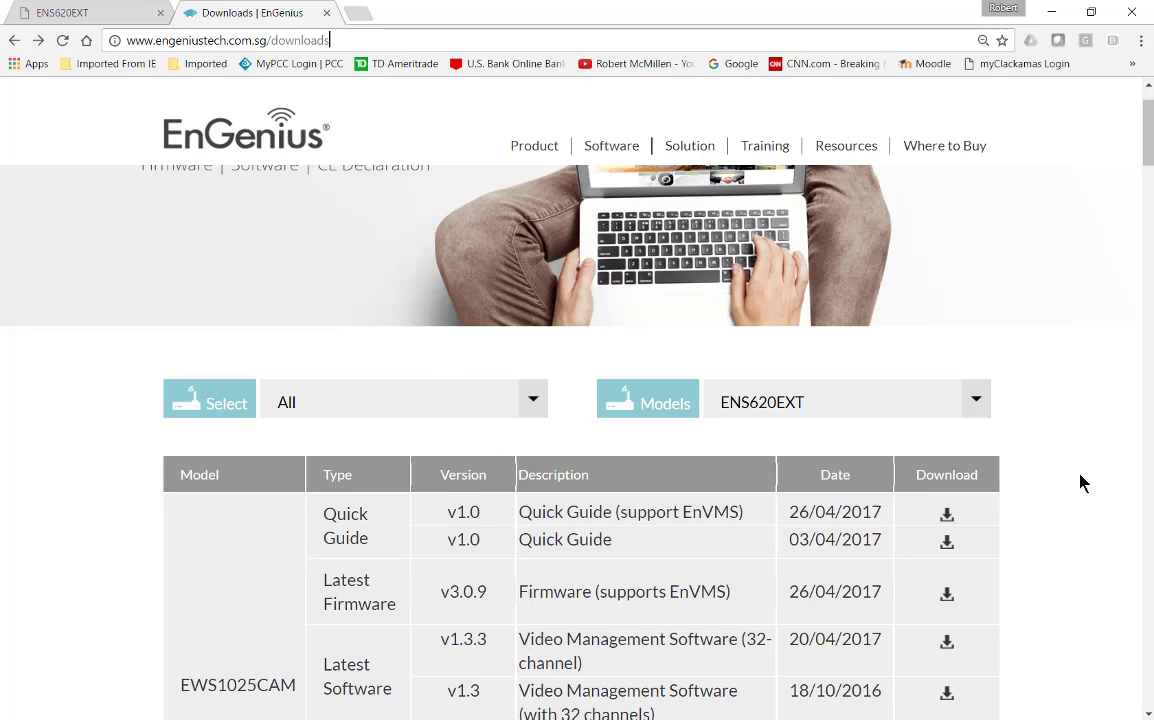
scroll(1066, 454, down, 4)
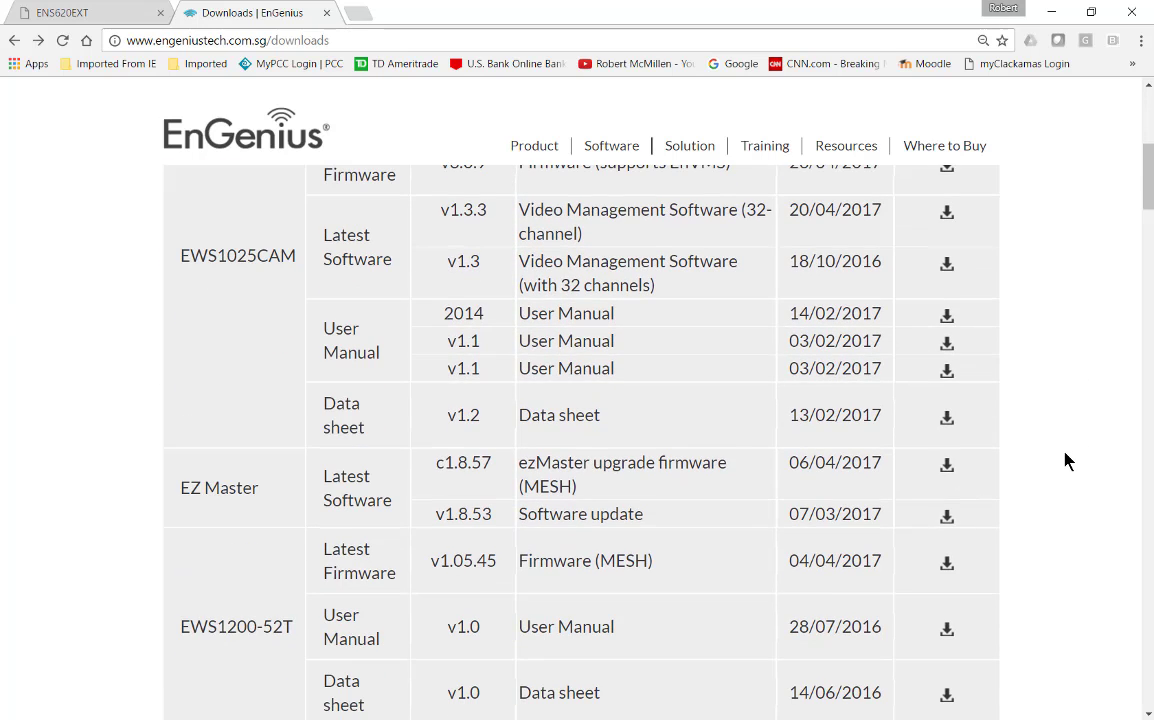
scroll(1066, 461, up, 4)
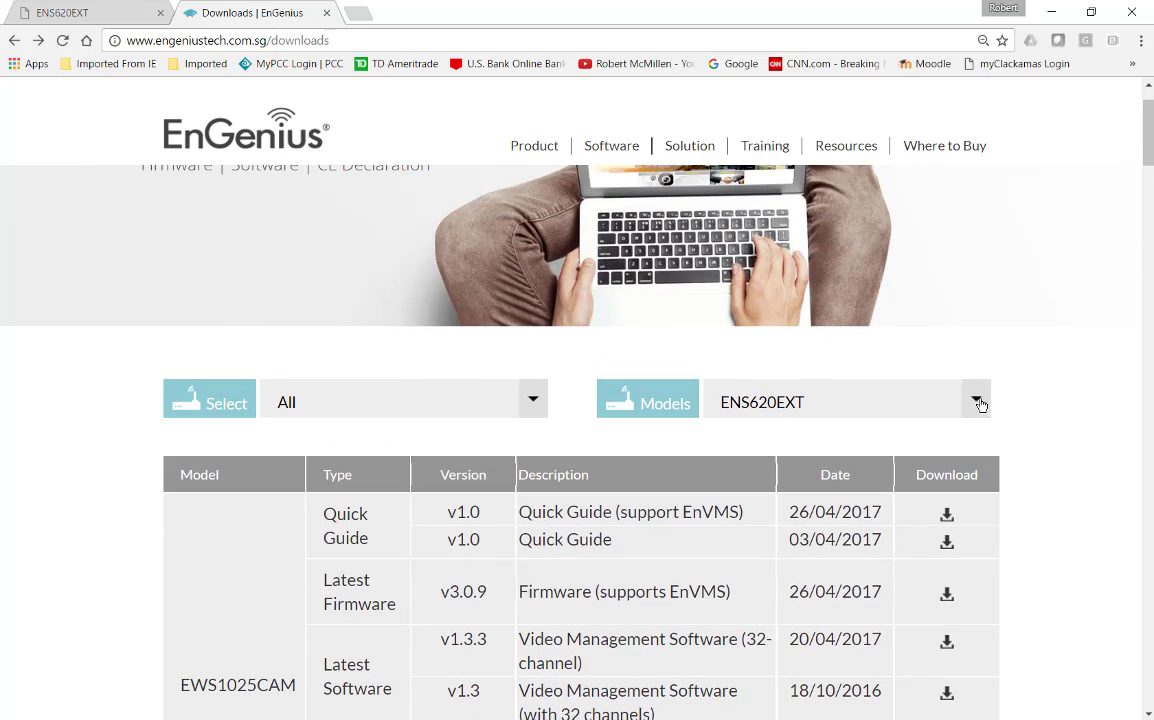
click(979, 401)
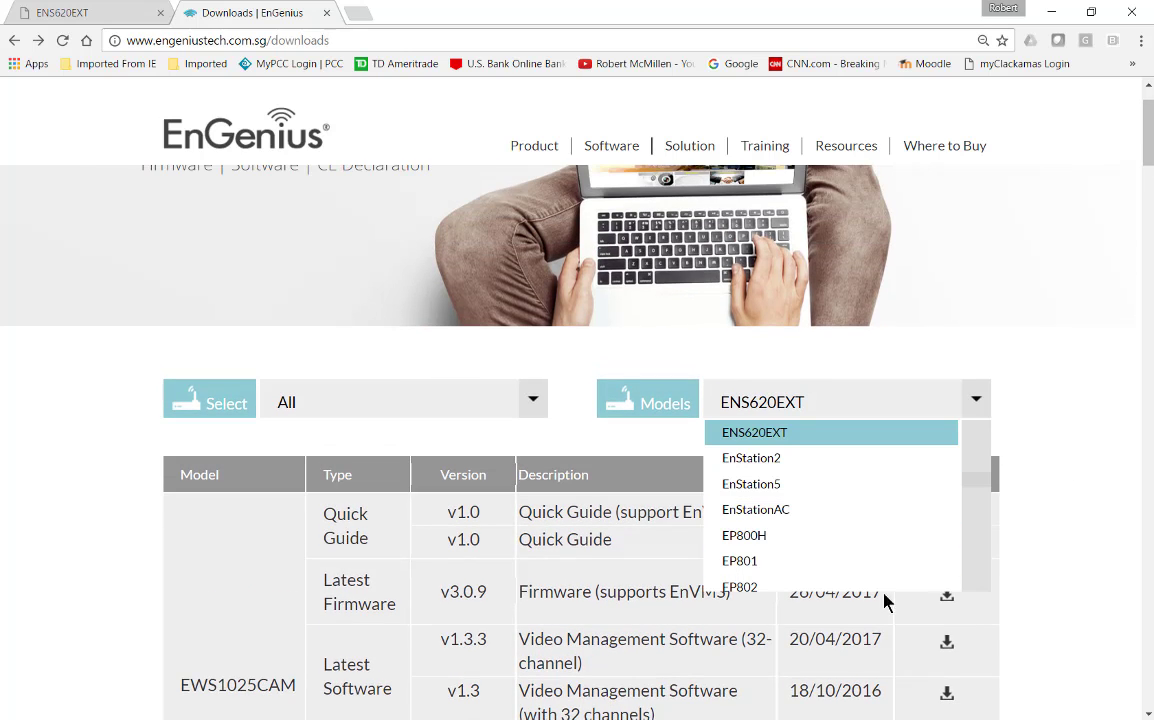
click(822, 403)
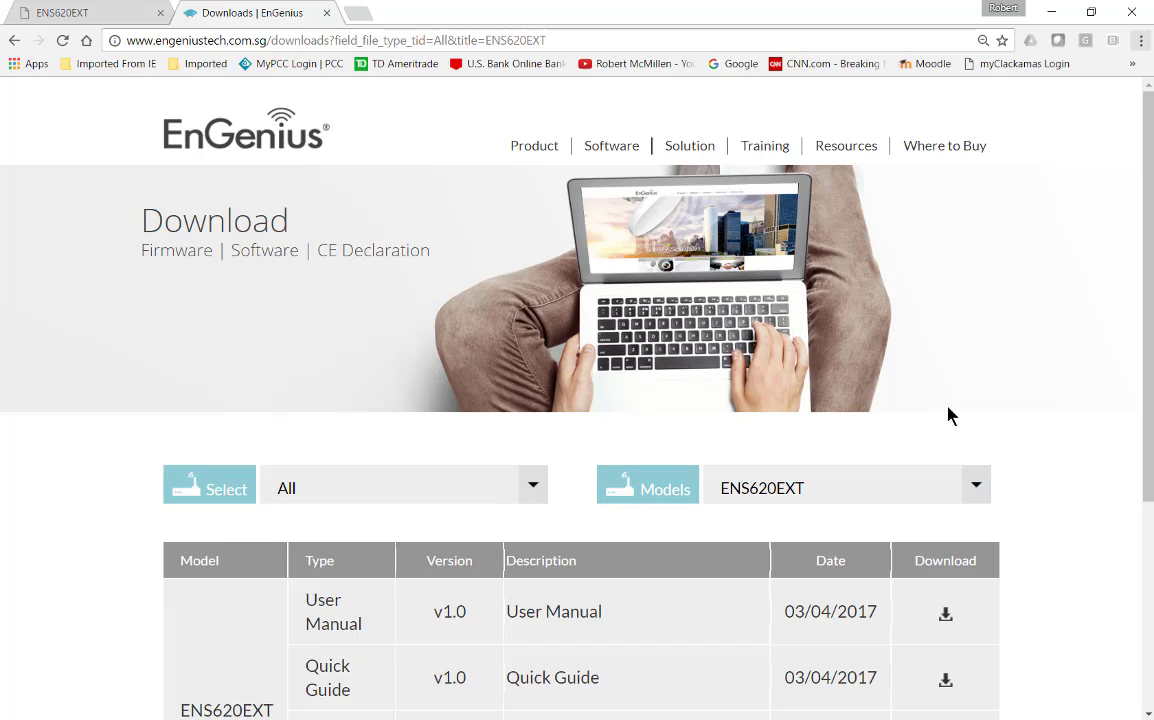
- Download the ENS620EXT Latest Firmware v1.0.0.29 zip and check its download progress
scroll(1041, 435, down, 3)
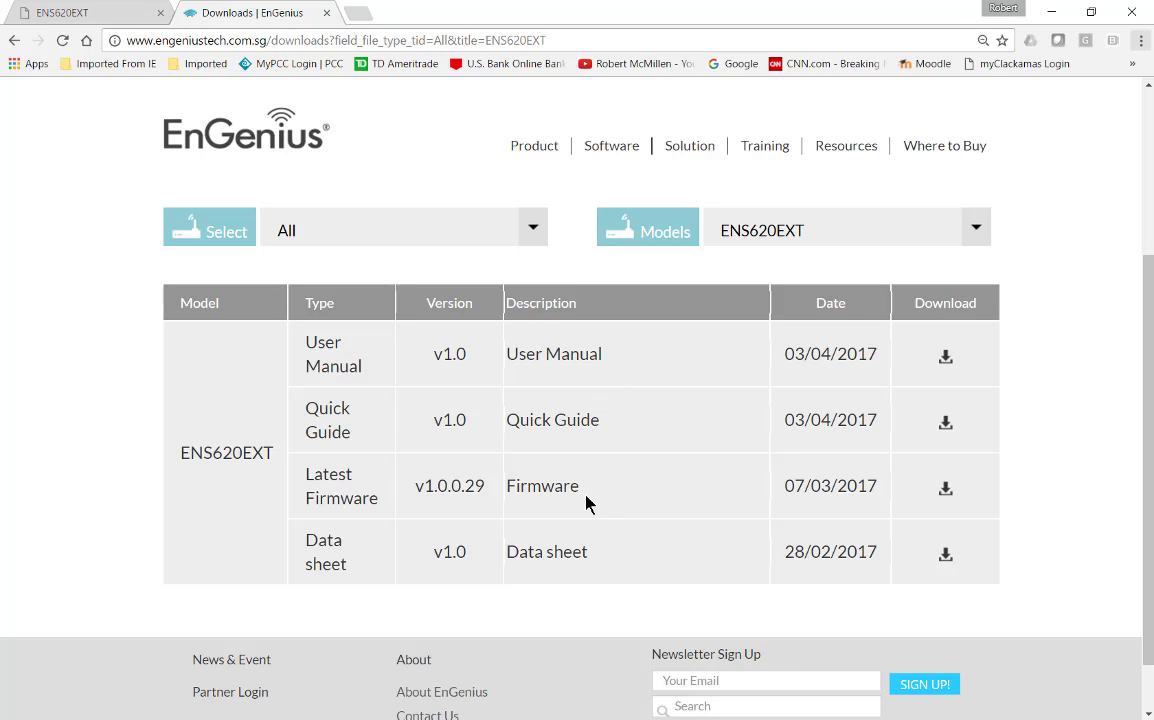
click(945, 489)
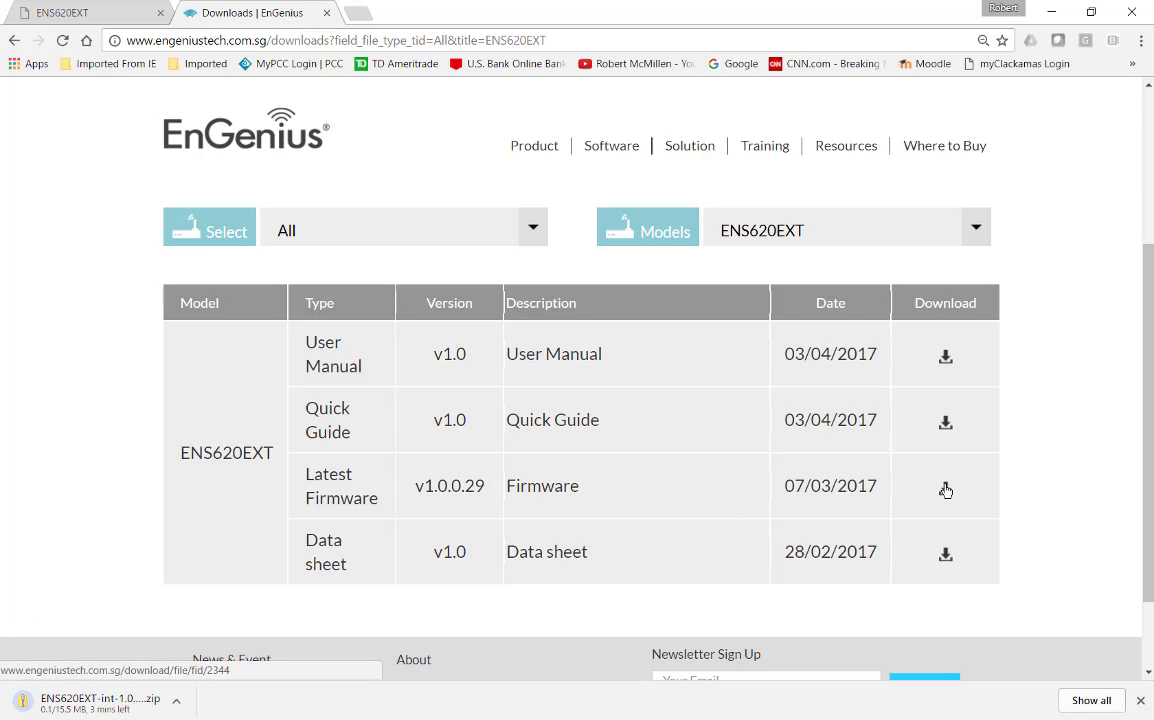
click(178, 704)
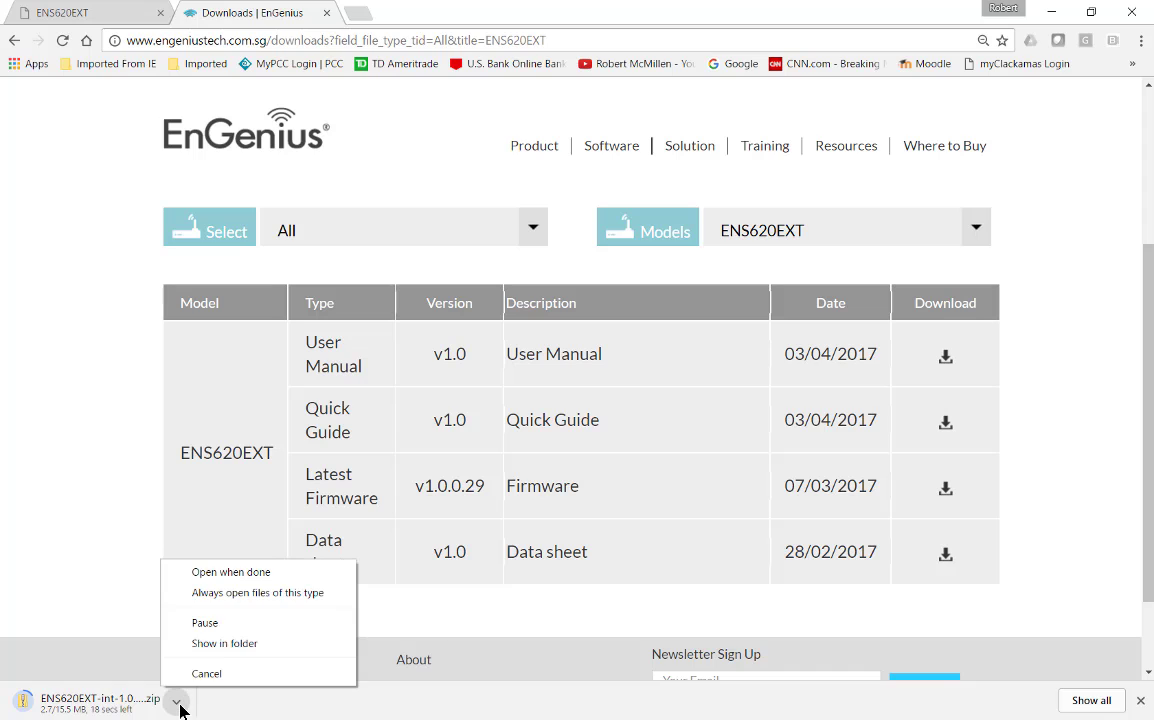
- Extract the downloaded firmware zip into its suggested folder
click(222, 644)
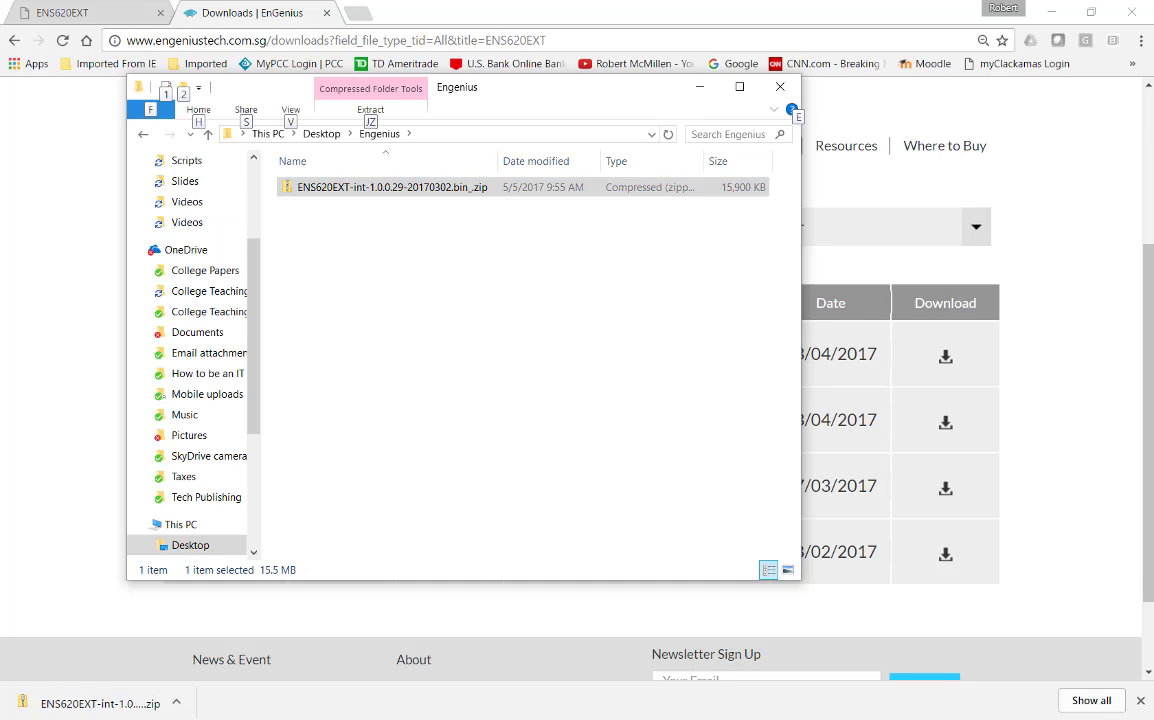
click(396, 272)
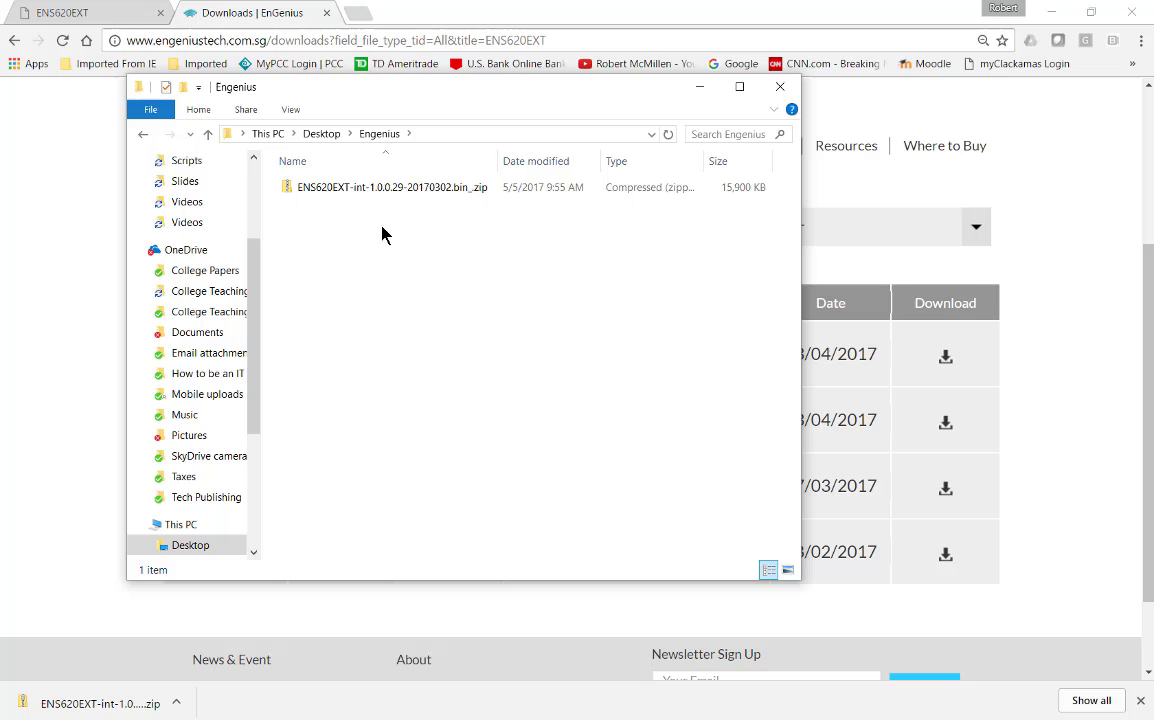
right_click(365, 190)
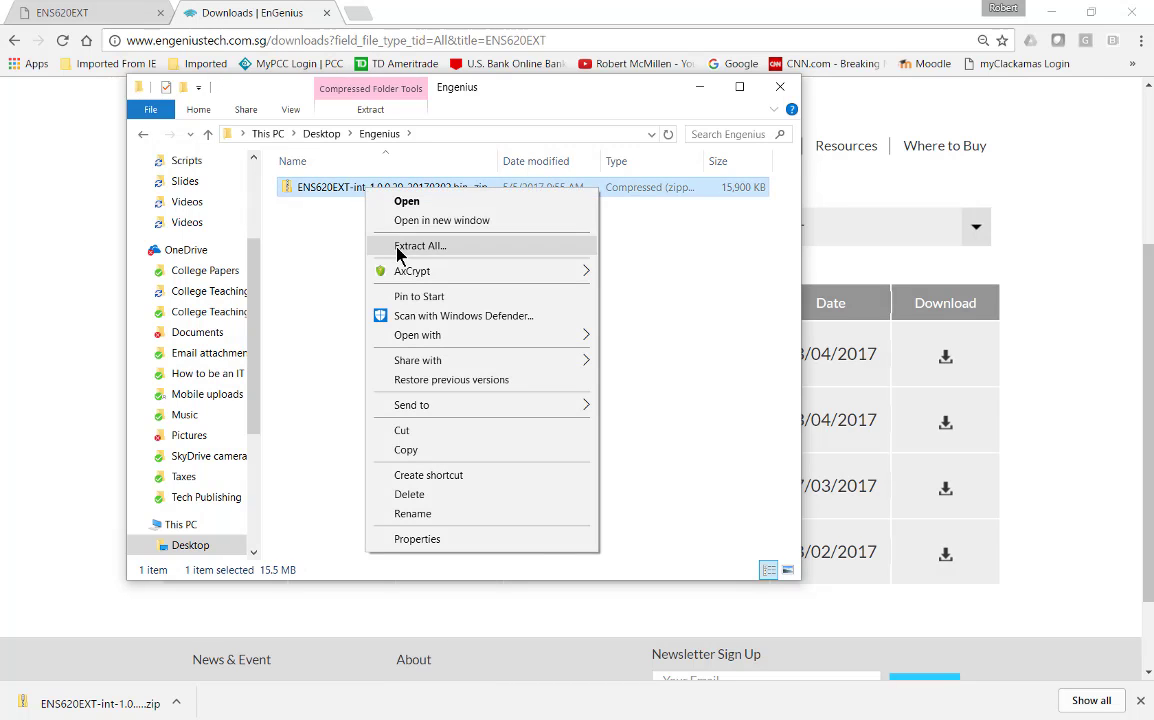
click(372, 247)
click(713, 543)
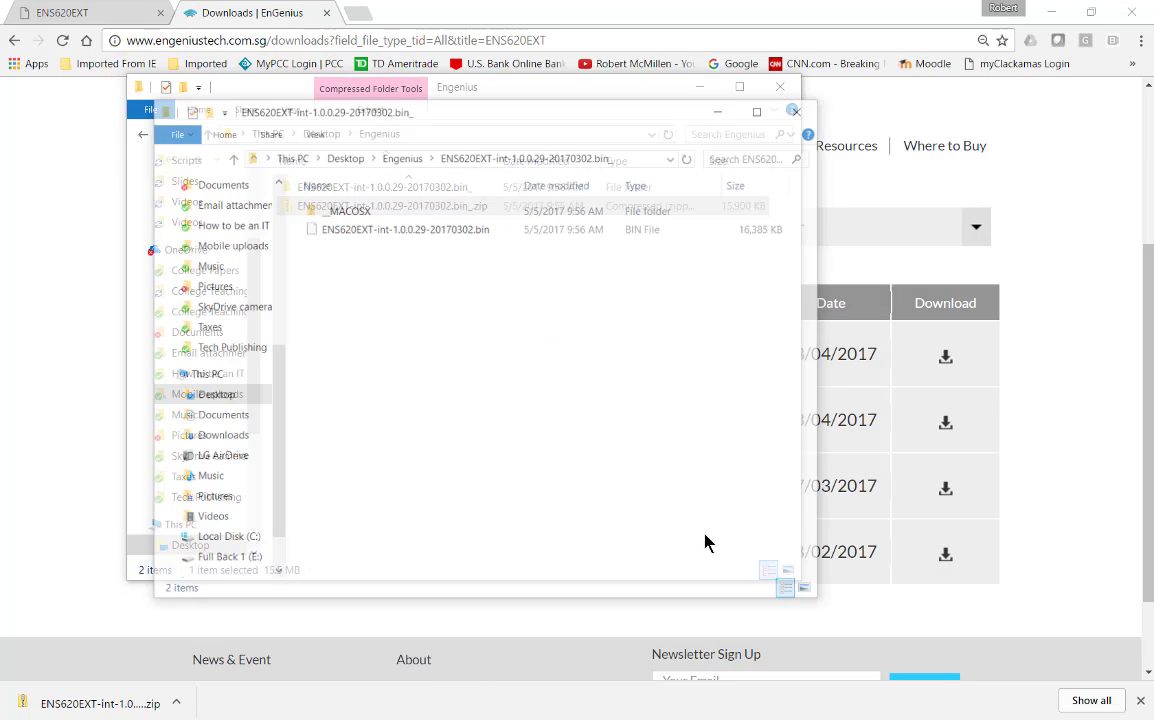
- Copy the full path of the extracted ENS620EXT-int-1.0.0.29-20170302.bin file
click(420, 231)
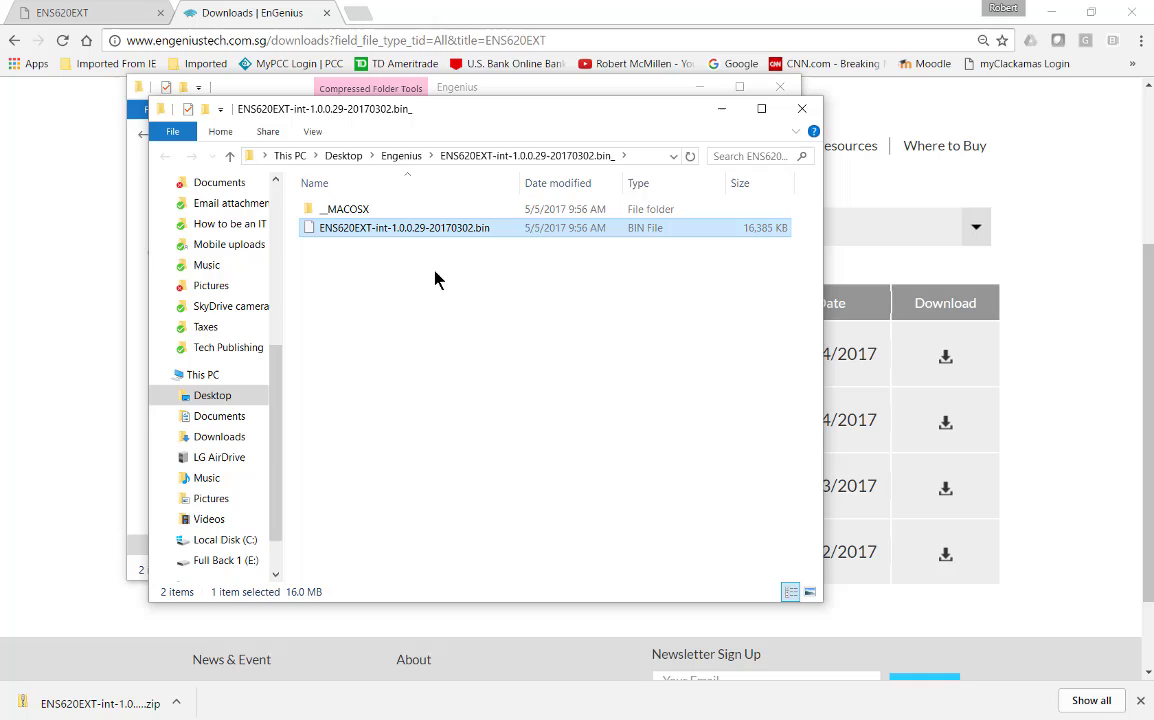
click(632, 156)
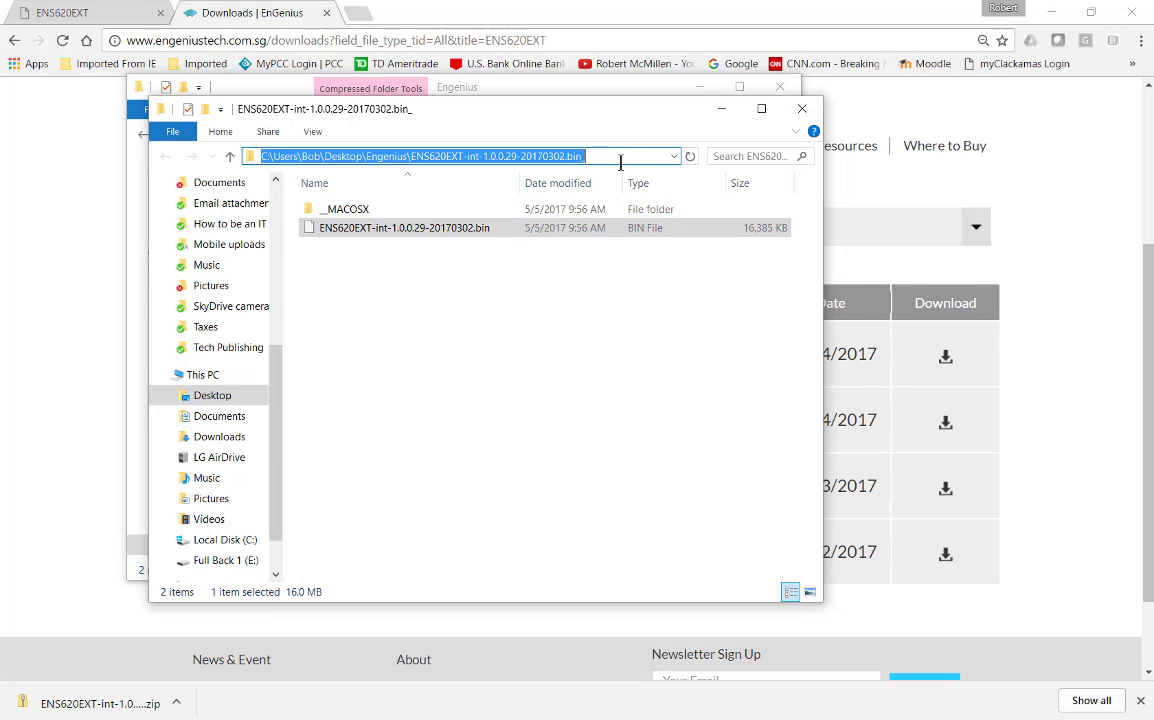
right_click(620, 163)
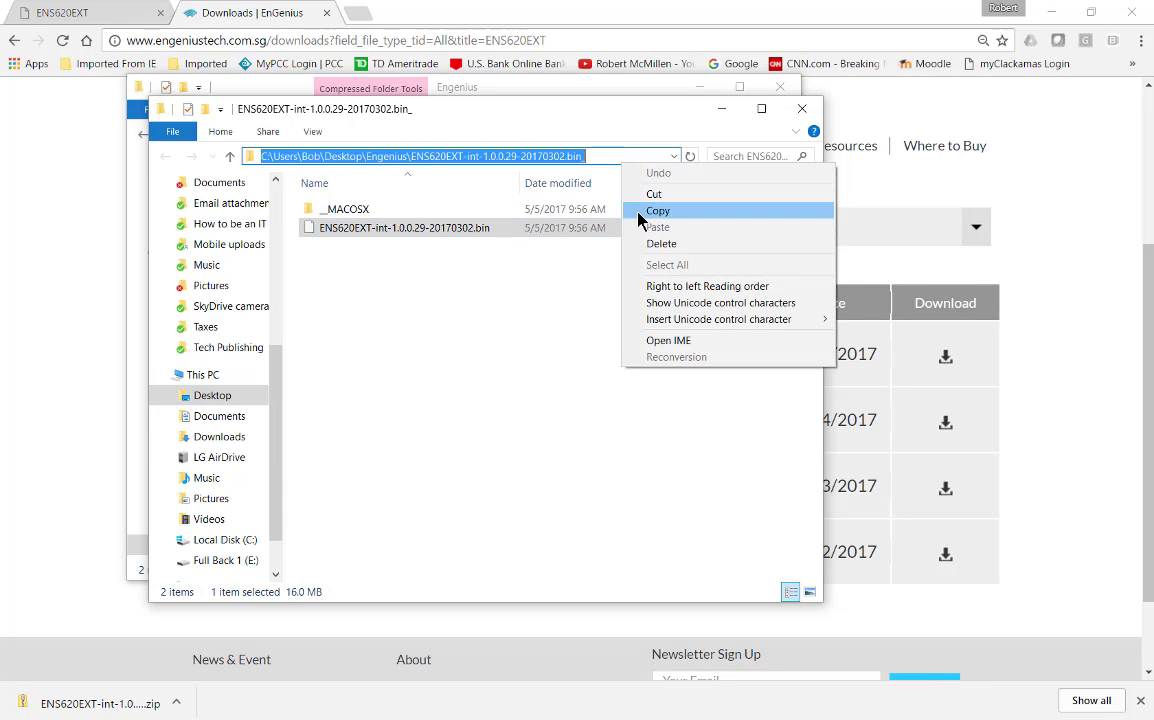
click(657, 211)
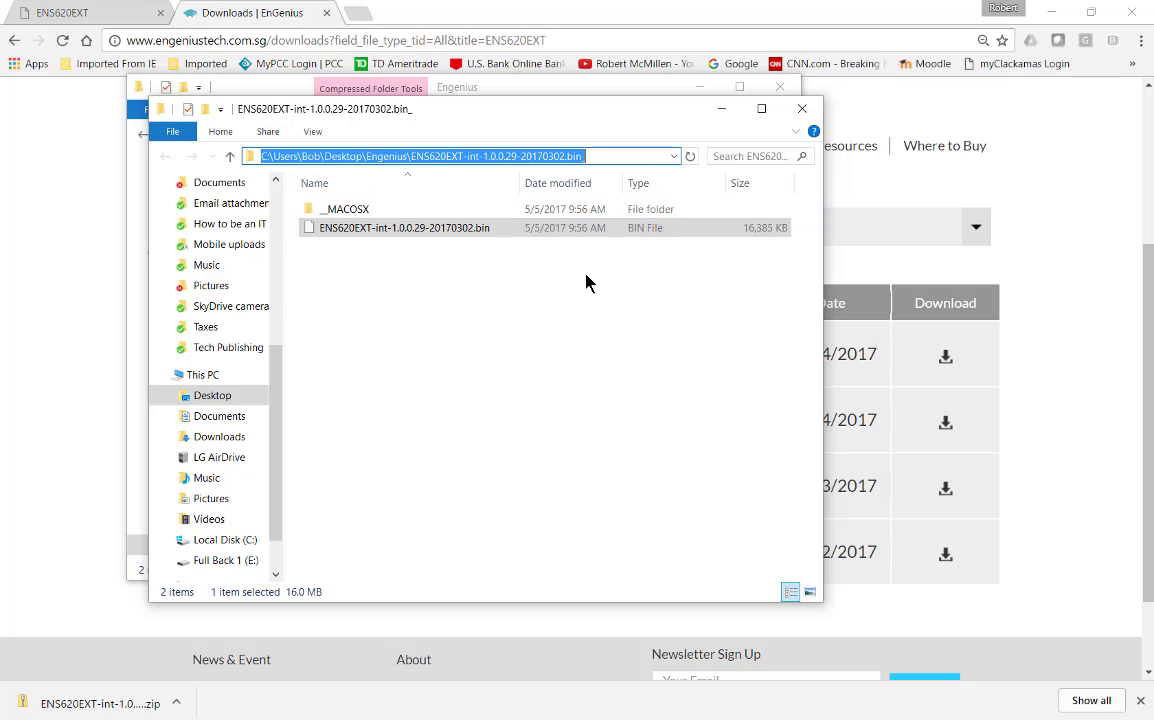
- Minimize Explorer and choose ENS620EXT-int-1.0.0.29-20170302.bin on the device's Firmware Upgrade page
click(721, 108)
click(692, 88)
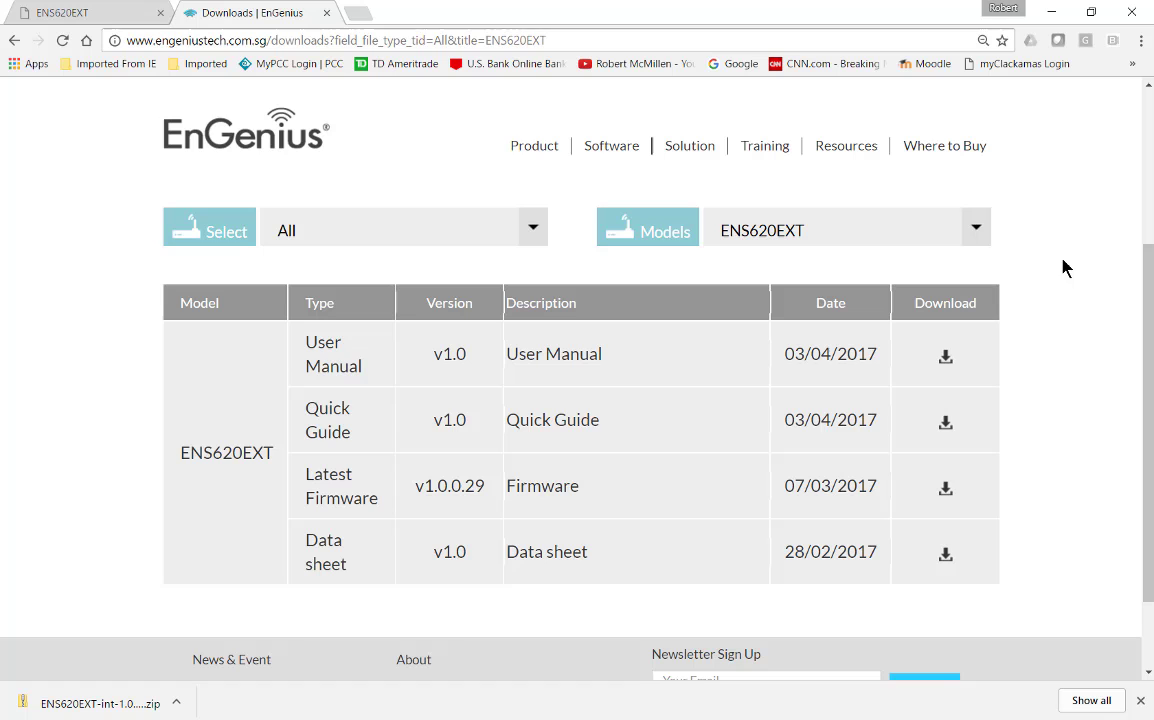
click(109, 18)
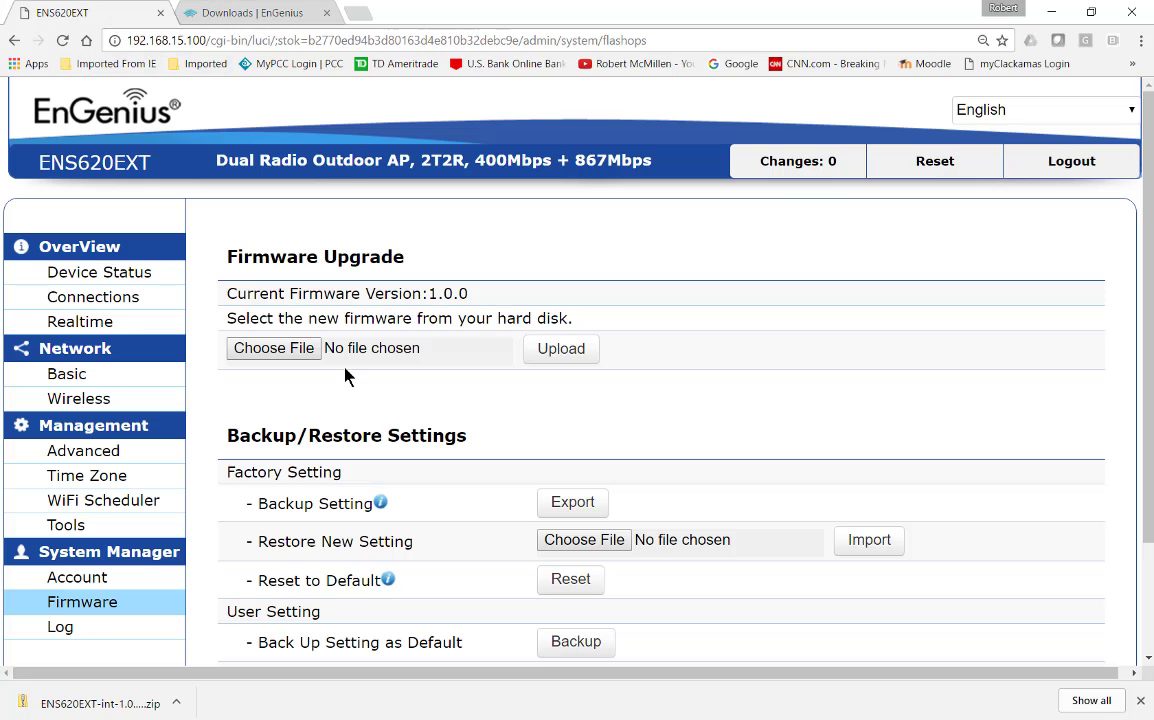
click(265, 349)
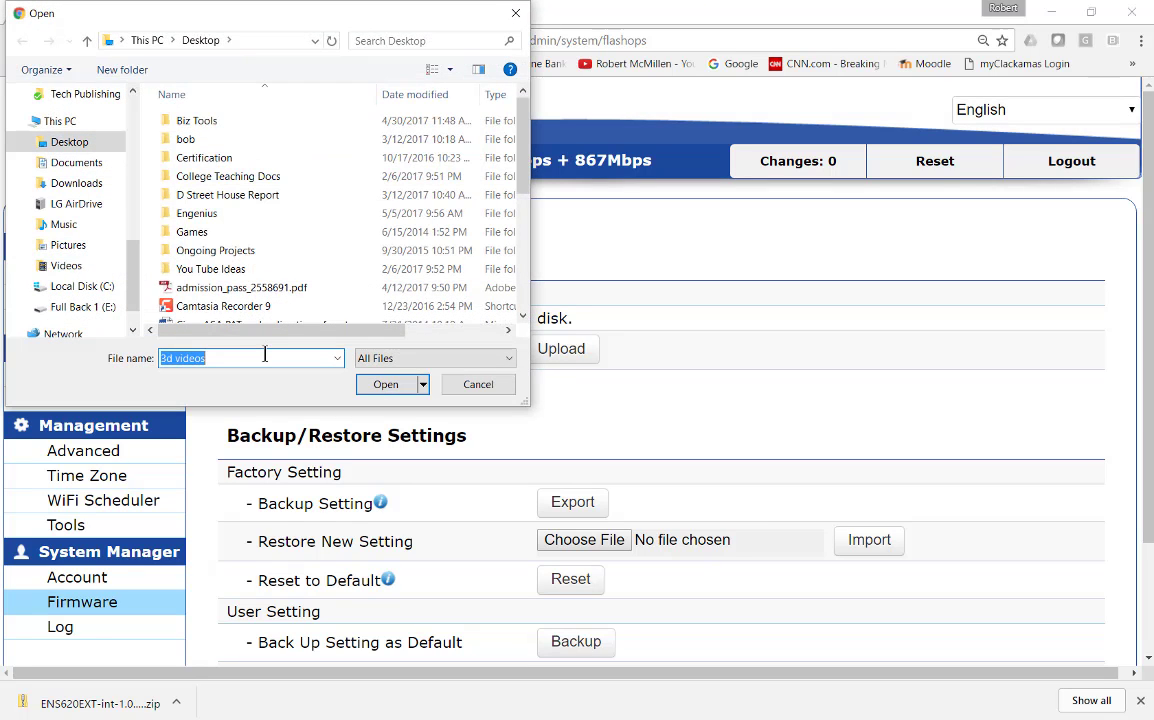
click(337, 358)
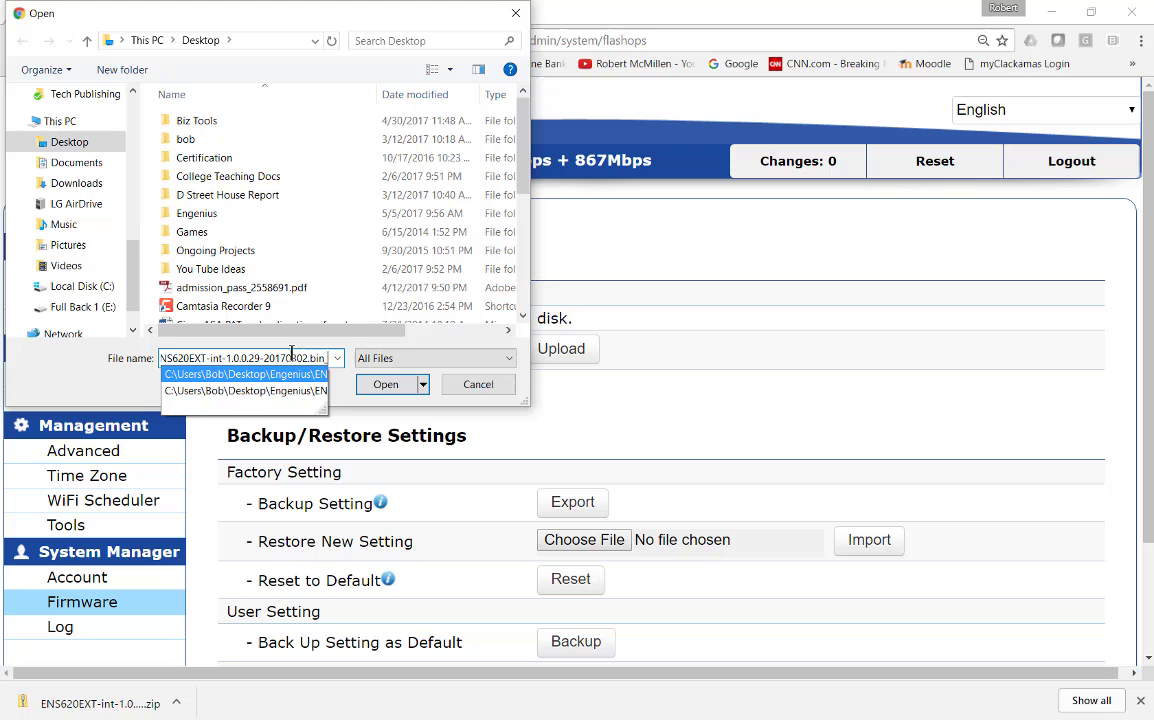
click(400, 384)
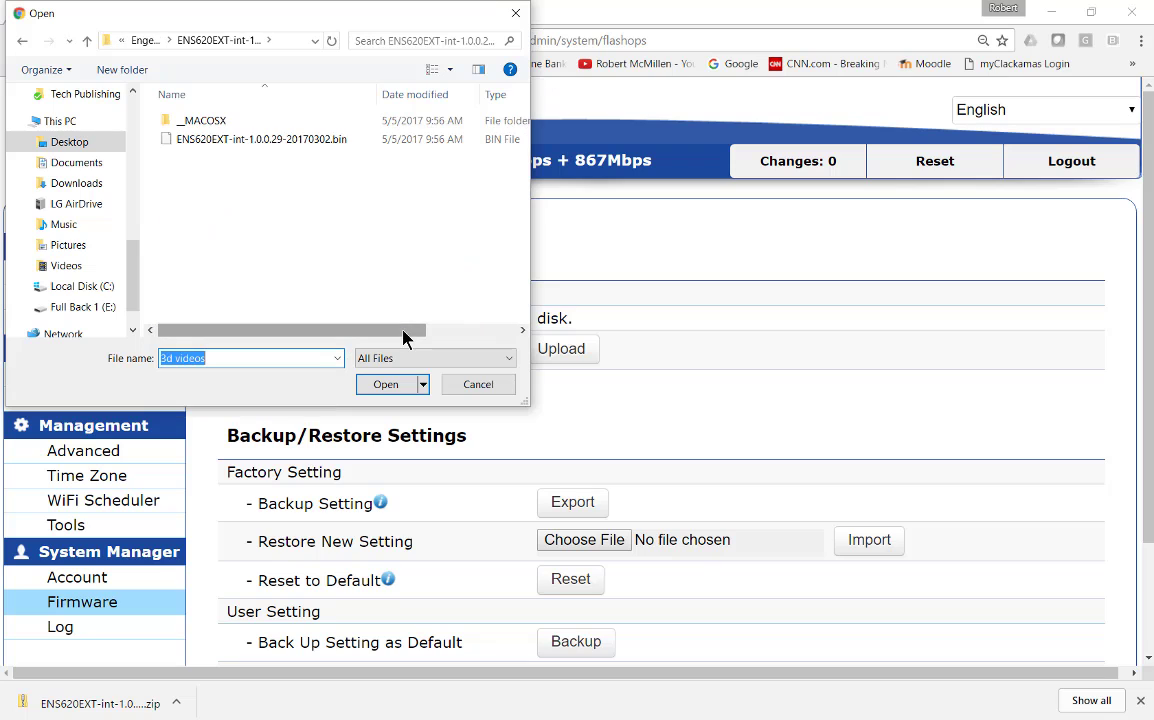
double_click(279, 147)
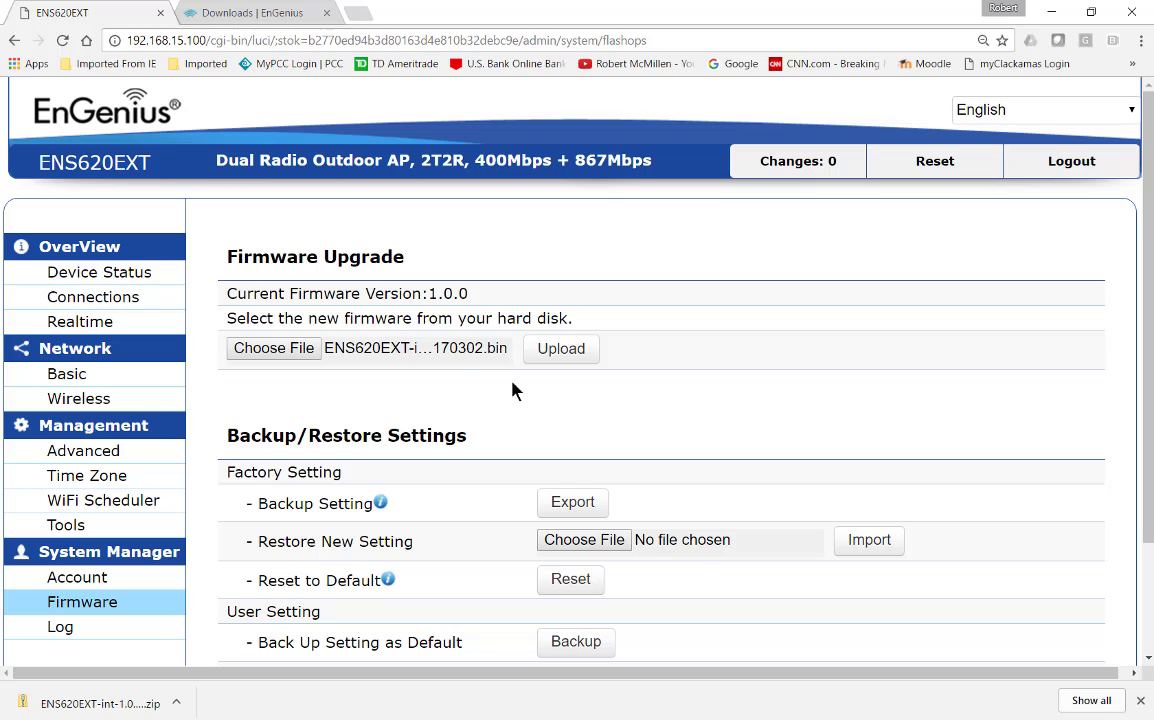
click(352, 349)
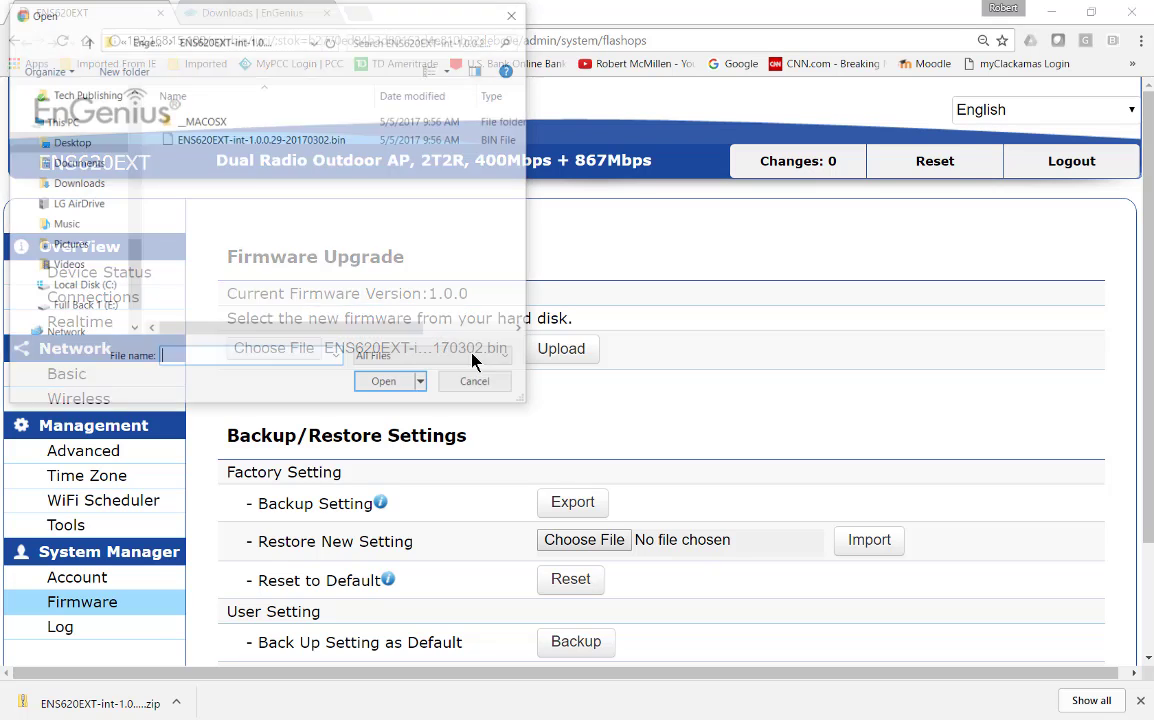
- Upload the chosen .bin to reach the Verify page showing checksum and 16.00 MB size
click(477, 384)
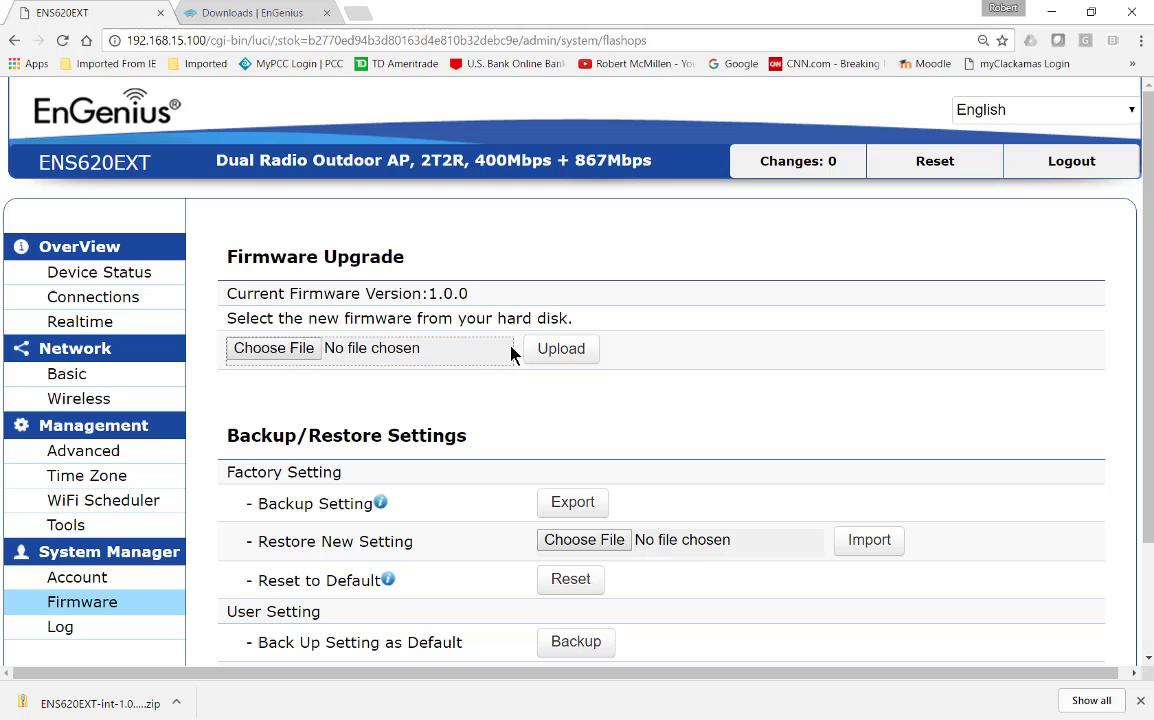
click(571, 359)
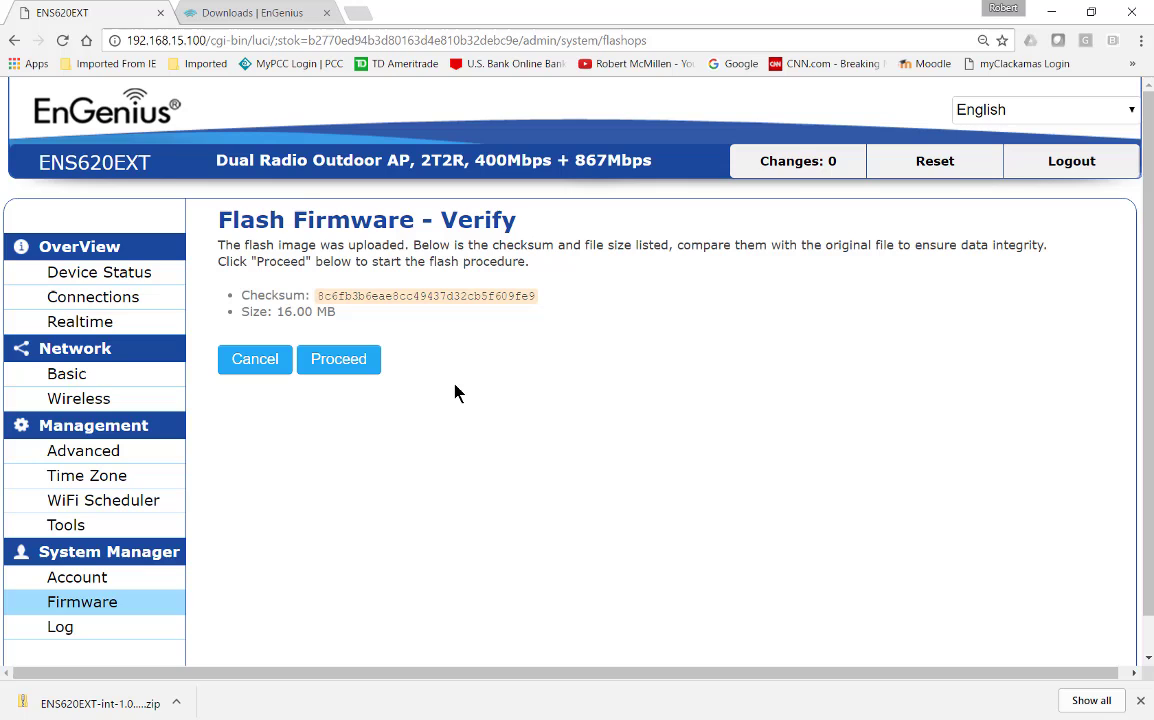
- Proceed with flashing and wait until the device reboots to its login page
click(337, 360)
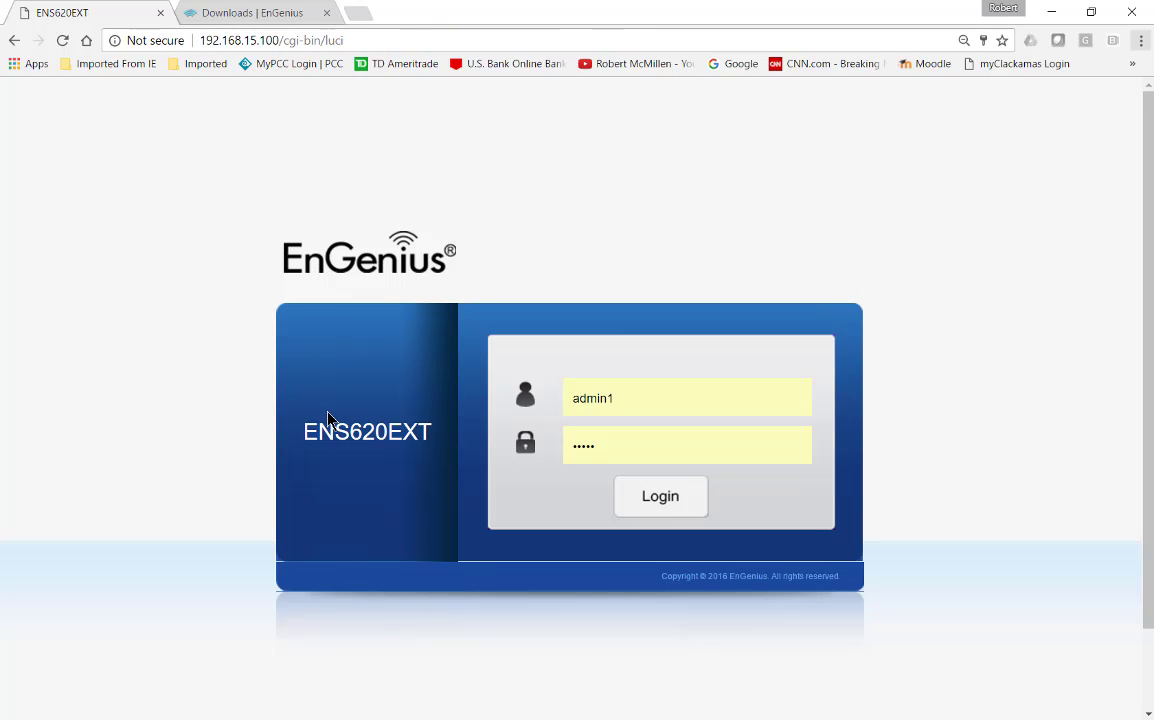
- Log back in and view the Network > Wireless settings for both radios
click(628, 500)
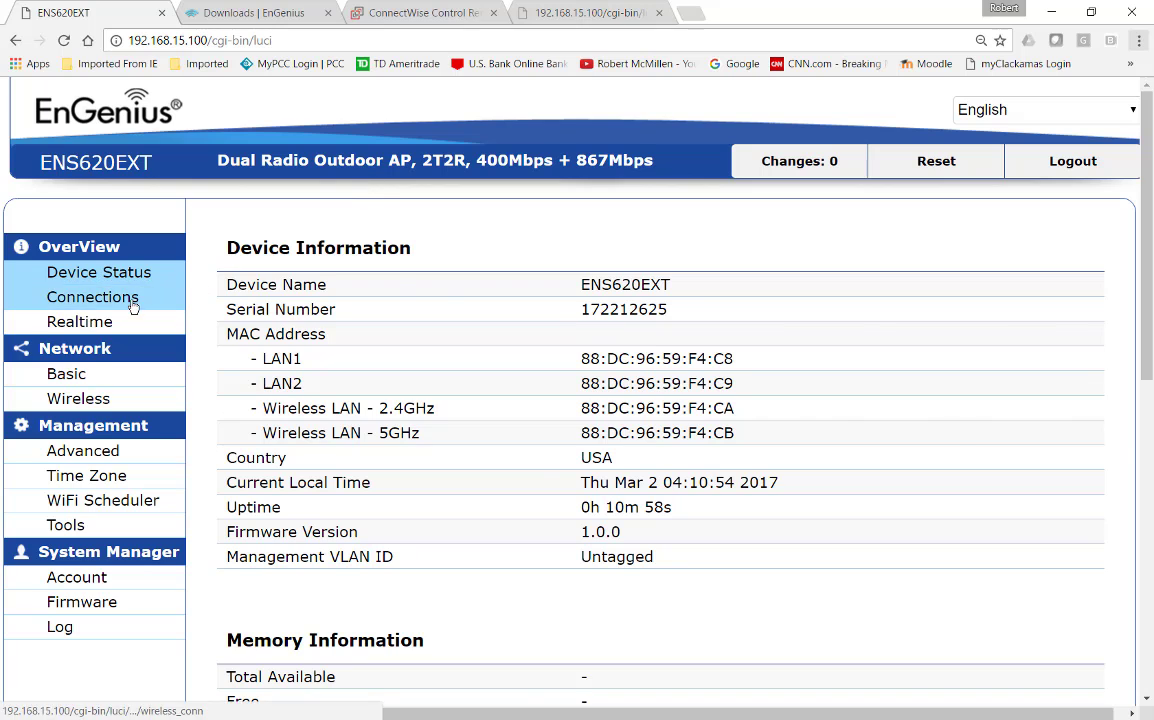
click(78, 398)
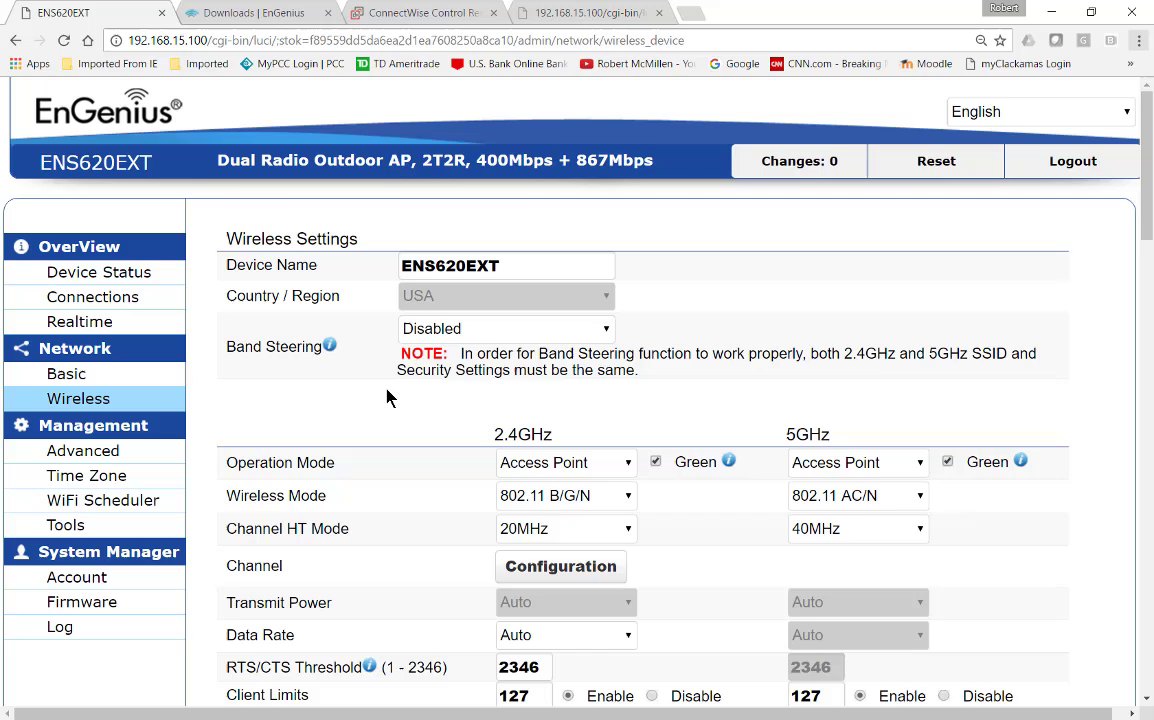
scroll(389, 398, down, 2)
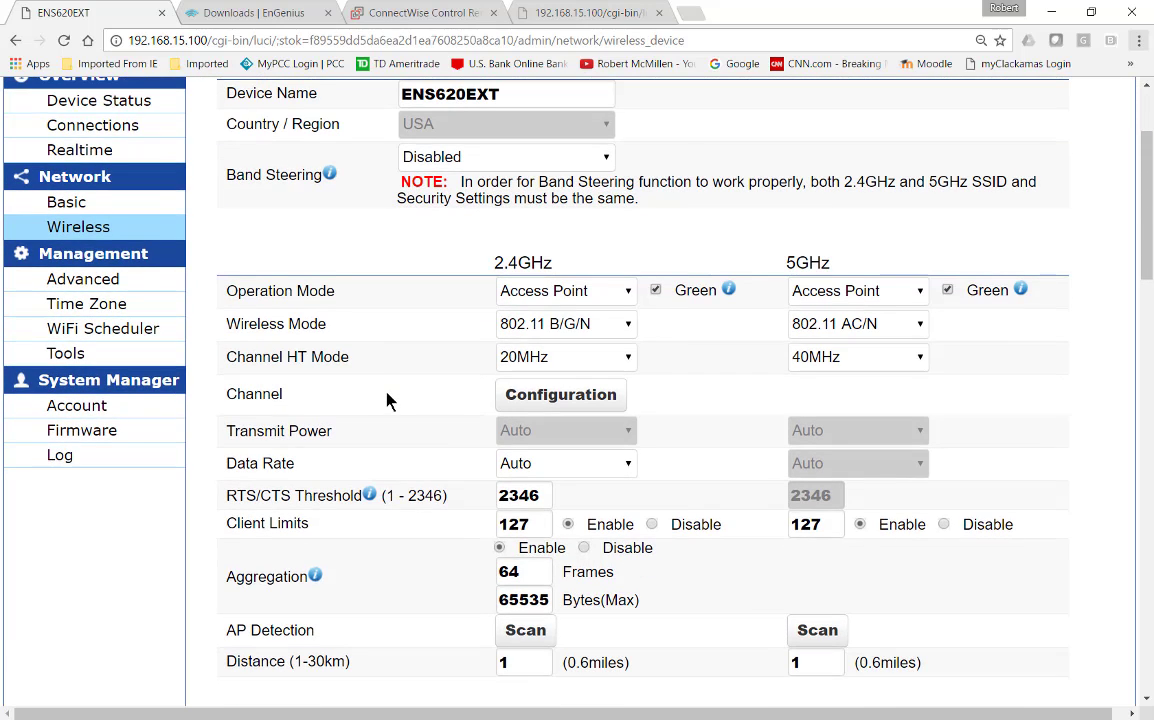